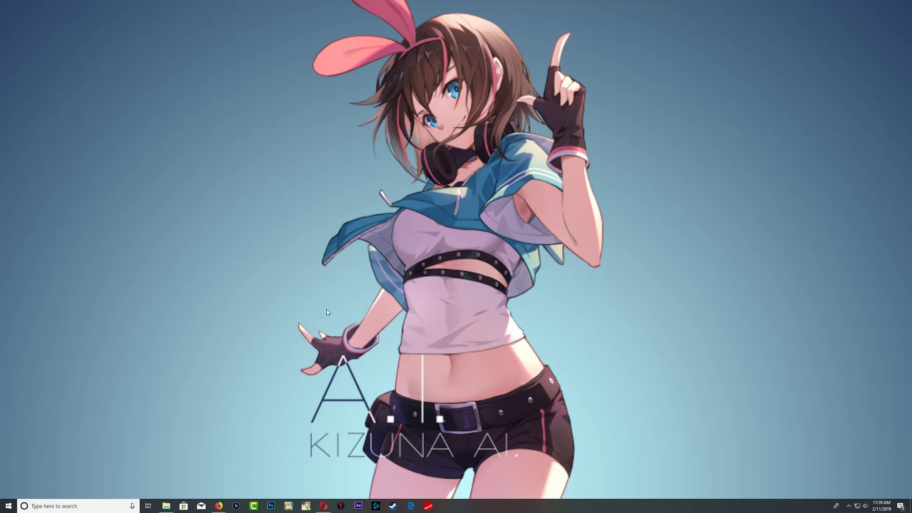
Extract the Super Mario 3D World .rar with WinRAR, producing data.nor and Setup.exe in place
{"action": "left_click", "coordinate": [166, 505]}
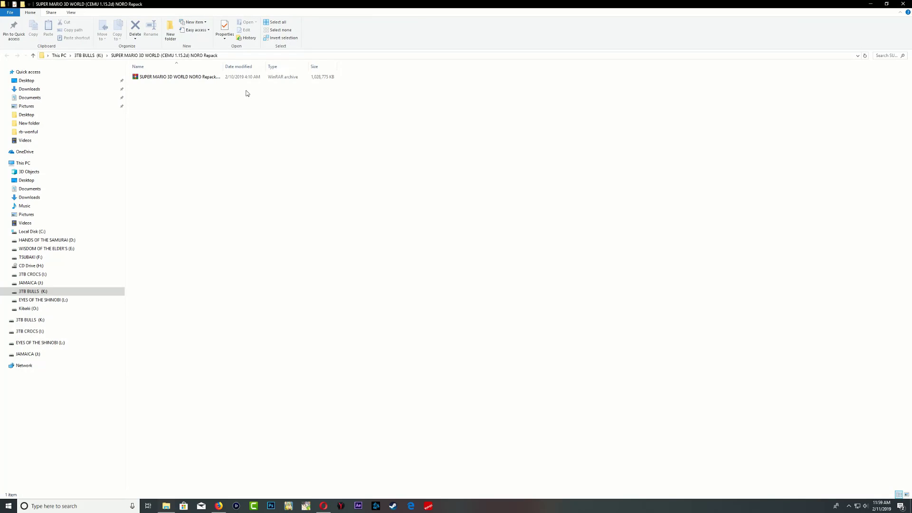
{"action": "left_click_drag", "start_coordinate": [223, 67], "coordinate": [276, 68]}
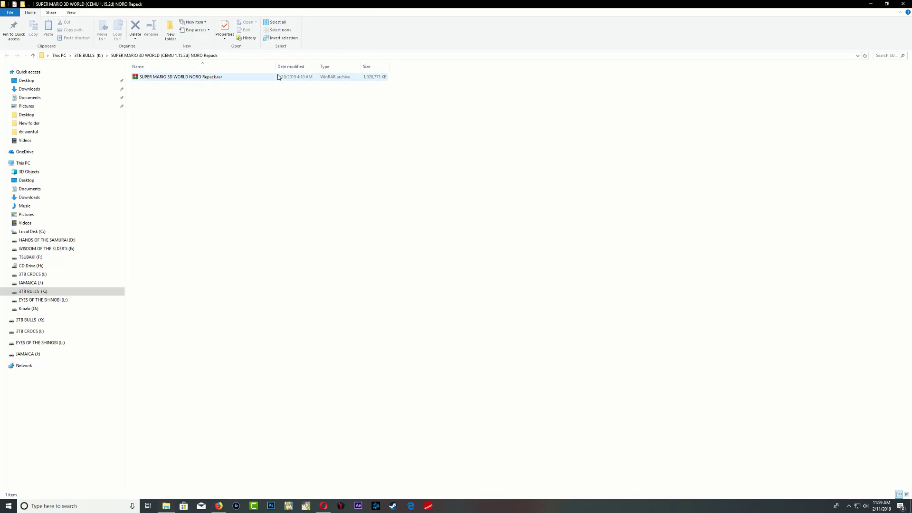
{"action": "right_click", "coordinate": [202, 76]}
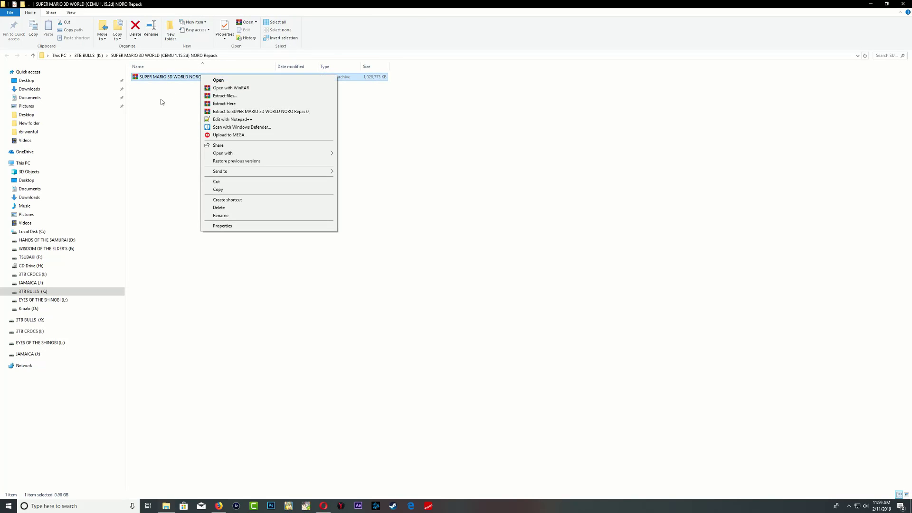
{"action": "left_click", "coordinate": [225, 104]}
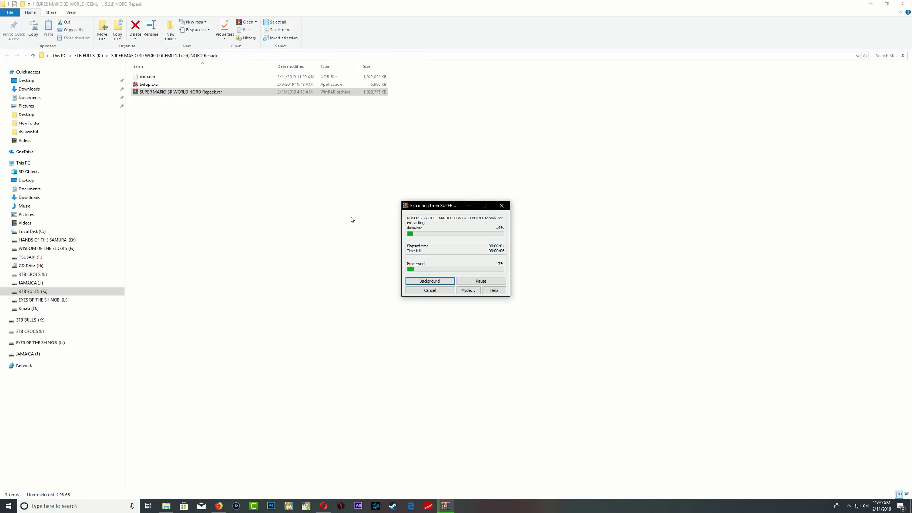
{"action": "left_click", "coordinate": [187, 148]}
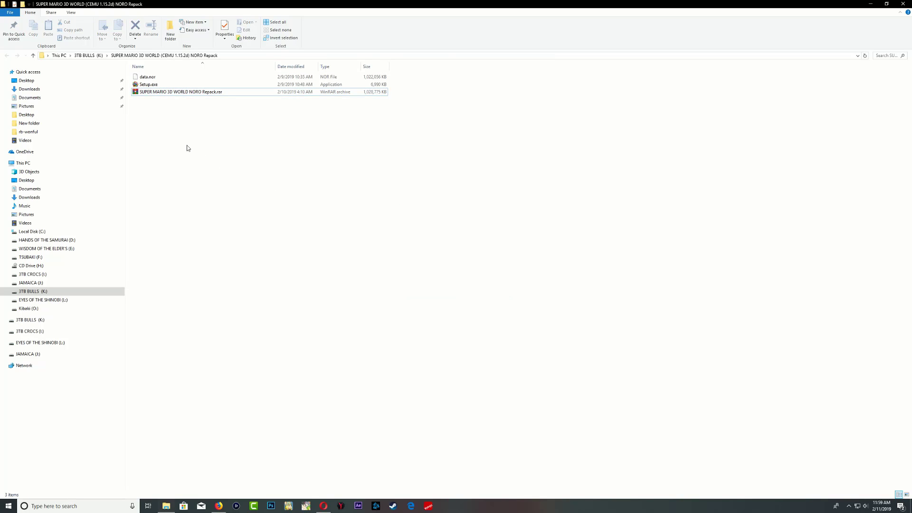
Run Setup.exe as administrator, pass the splash screen, and view the detected System hardware
{"action": "right_click", "coordinate": [148, 86]}
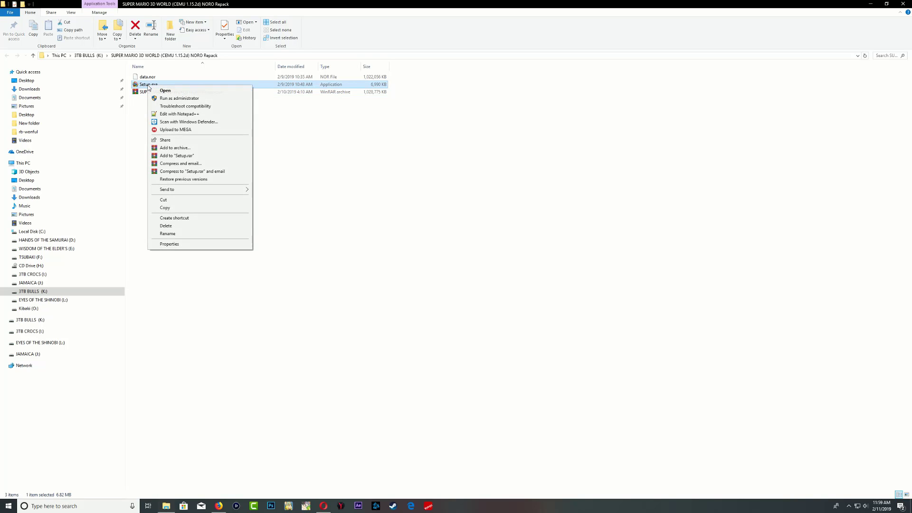
{"action": "left_click", "coordinate": [188, 99]}
{"action": "left_click", "coordinate": [412, 309]}
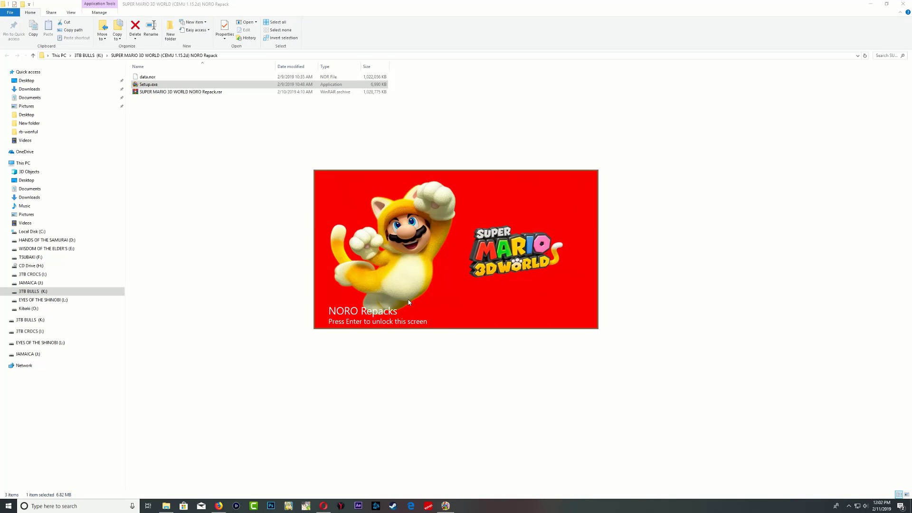
{"action": "key", "text": "Return"}
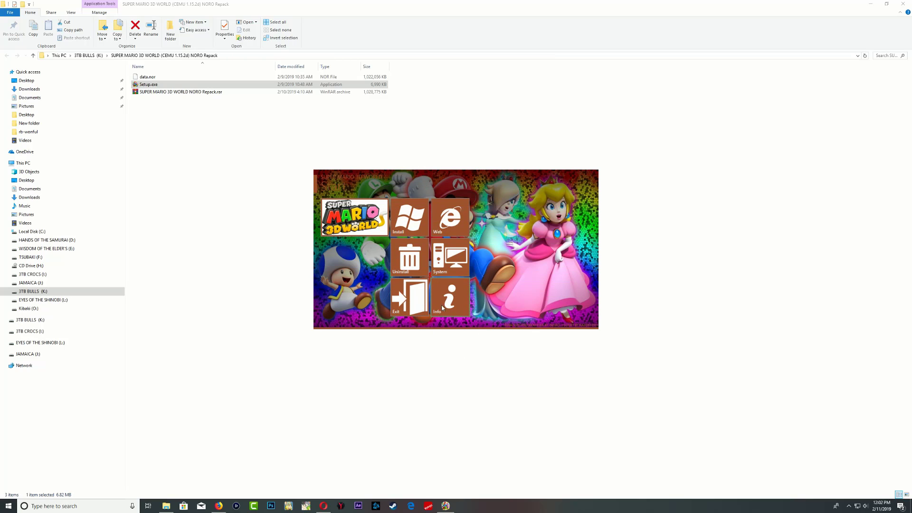
{"action": "left_click", "coordinate": [457, 265]}
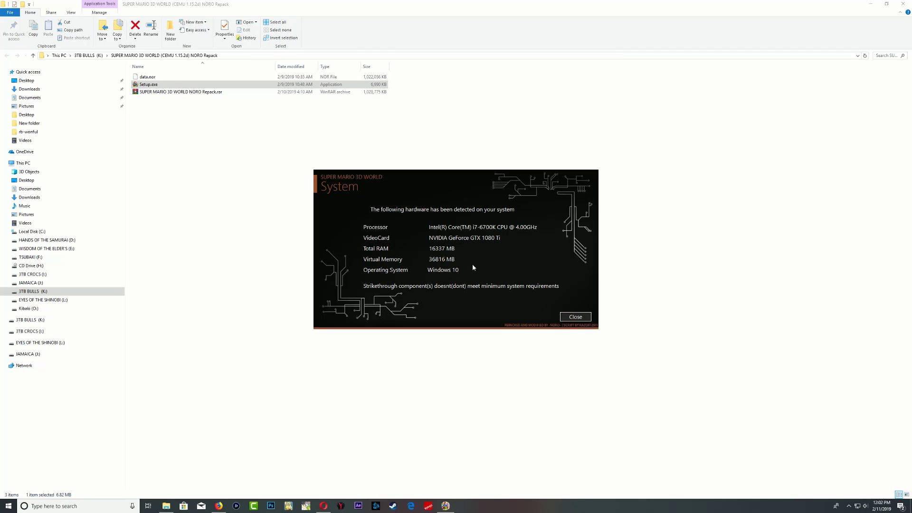
{"action": "left_click", "coordinate": [570, 317]}
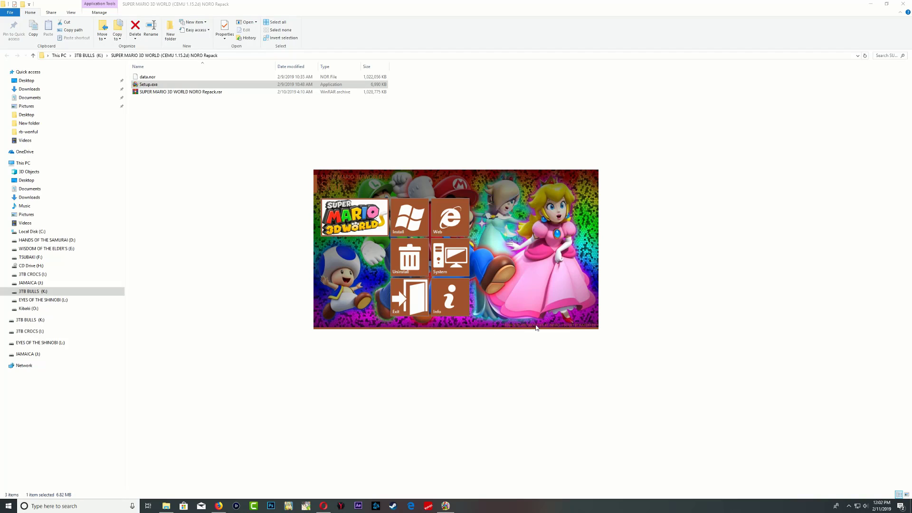
{"action": "left_click", "coordinate": [452, 307]}
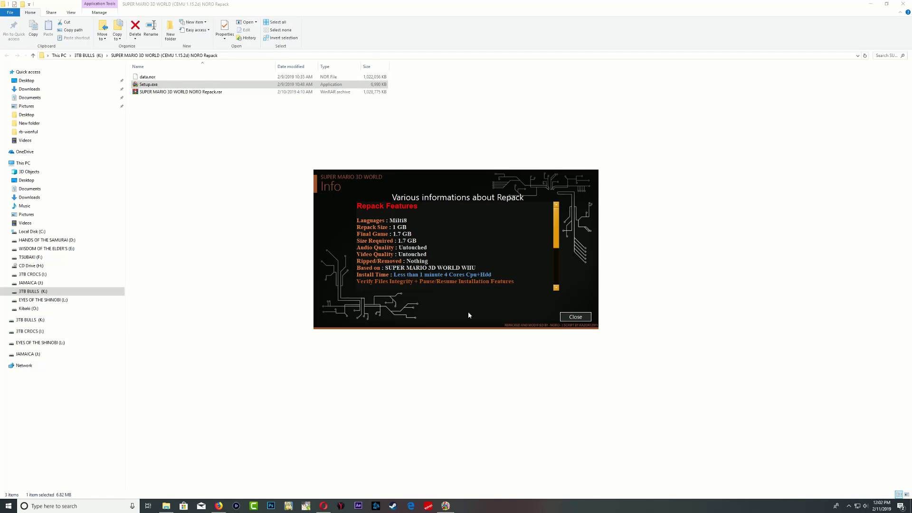
{"action": "scroll", "coordinate": [435, 249], "scroll_direction": "down", "scroll_amount": 1}
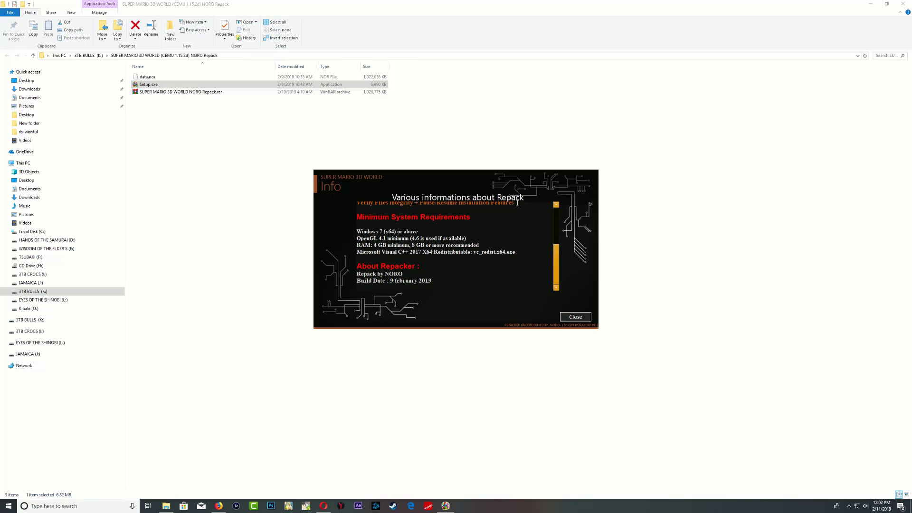
{"action": "left_click_drag", "start_coordinate": [472, 221], "coordinate": [415, 217]}
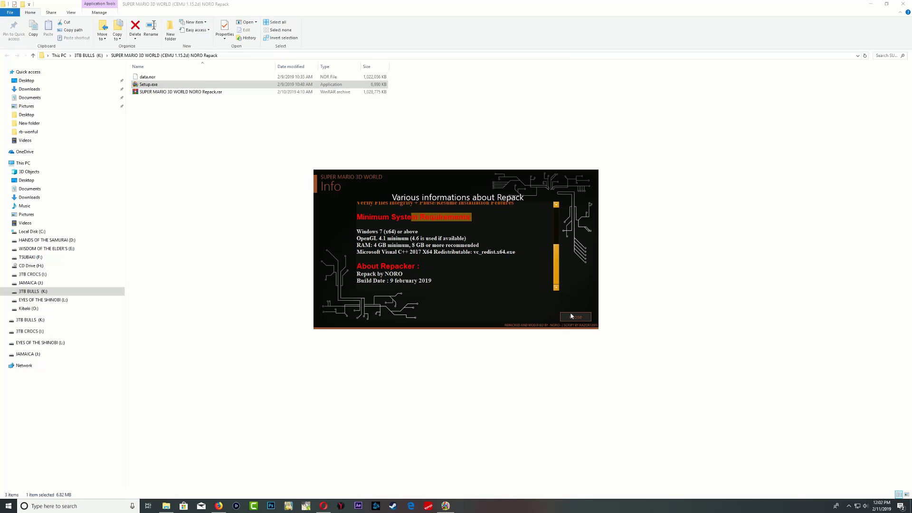
{"action": "left_click_drag", "start_coordinate": [515, 253], "coordinate": [417, 231]}
{"action": "left_click", "coordinate": [417, 231]}
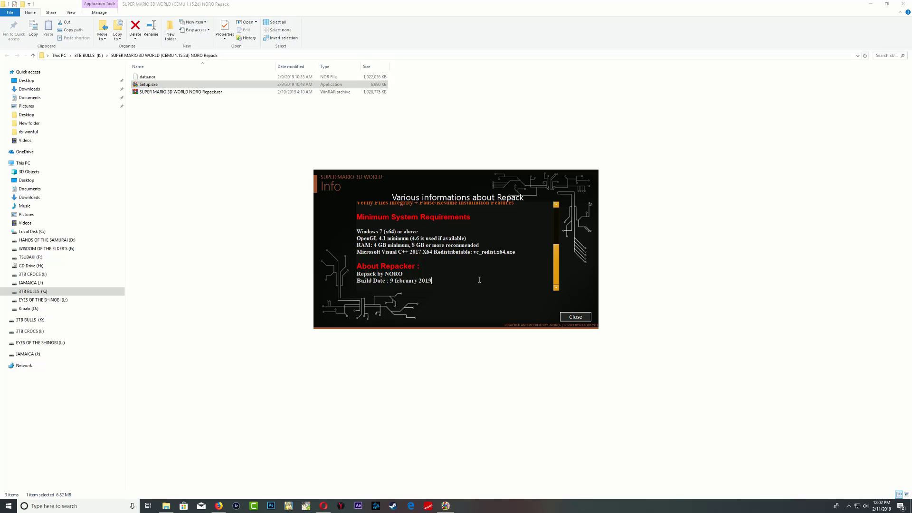
Install Super Mario 3D World through the NORO wizard, with all 3922 files verified OK
{"action": "left_click", "coordinate": [576, 318]}
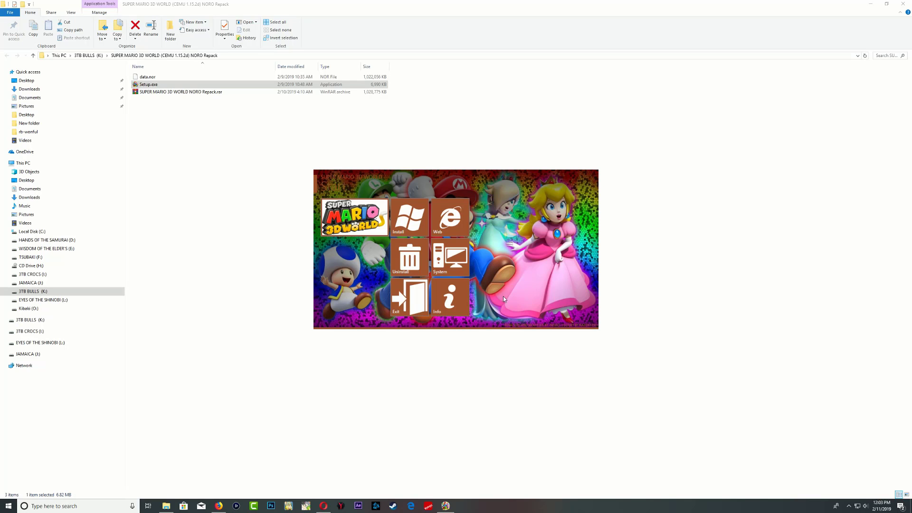
{"action": "left_click", "coordinate": [413, 233]}
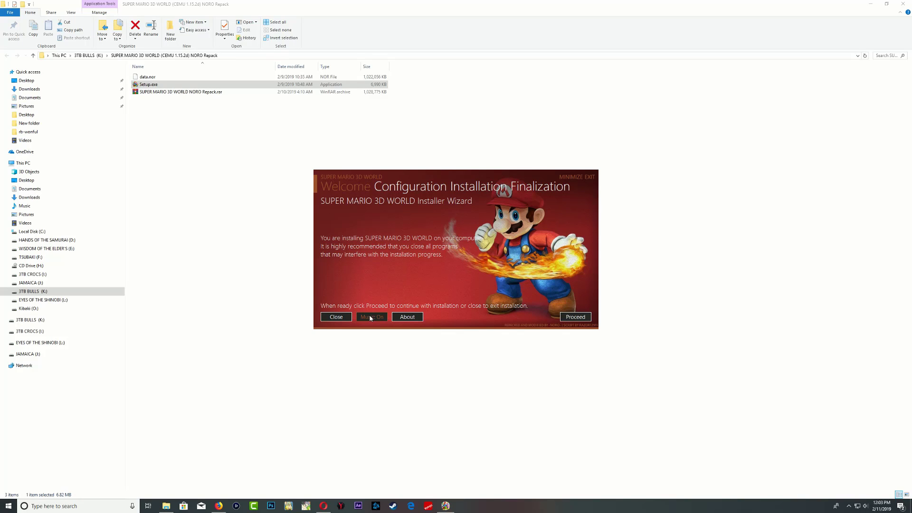
{"action": "left_click", "coordinate": [574, 317]}
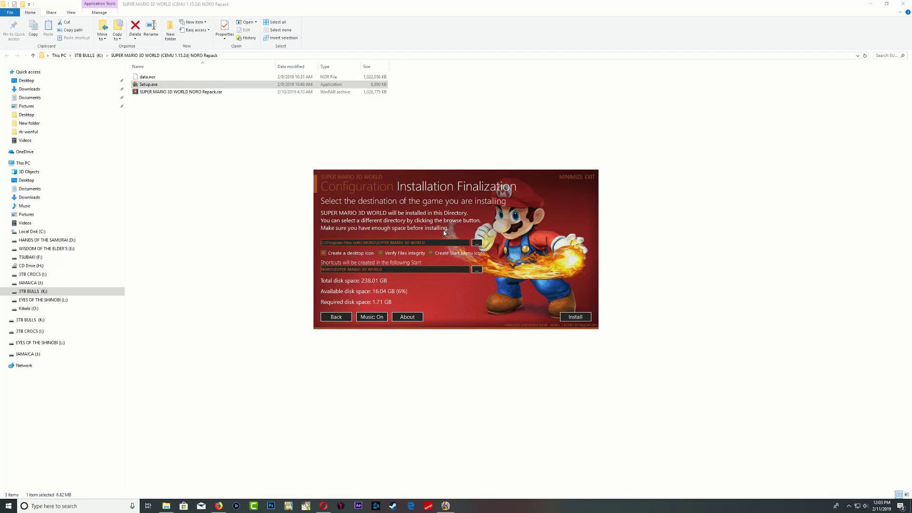
{"action": "left_click", "coordinate": [577, 316]}
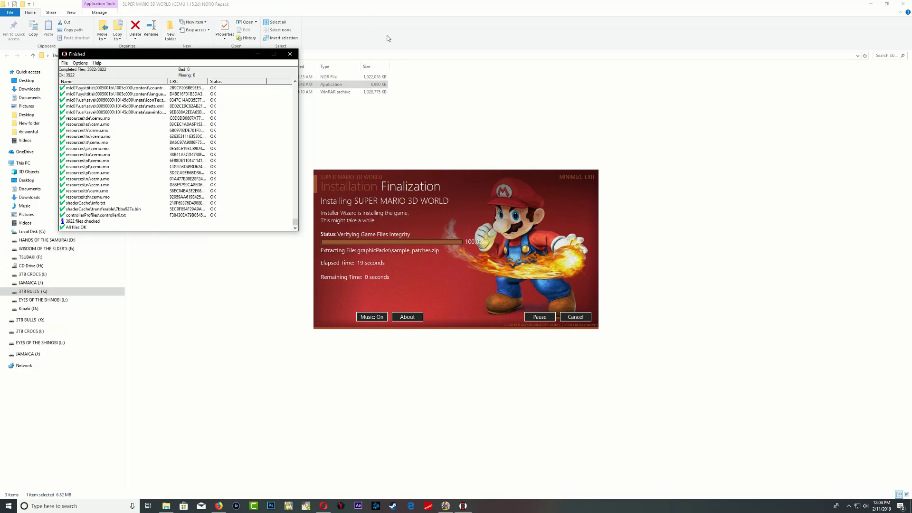
{"action": "left_click", "coordinate": [289, 54]}
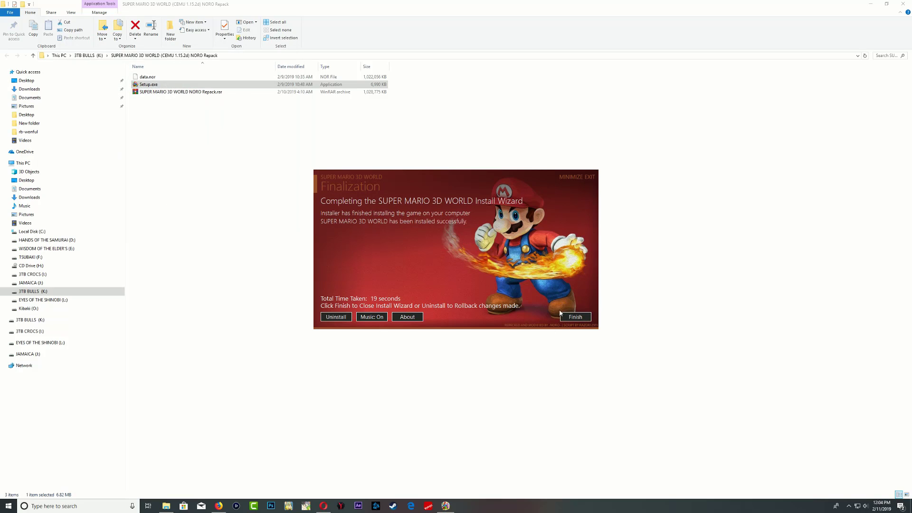
{"action": "left_click", "coordinate": [574, 317]}
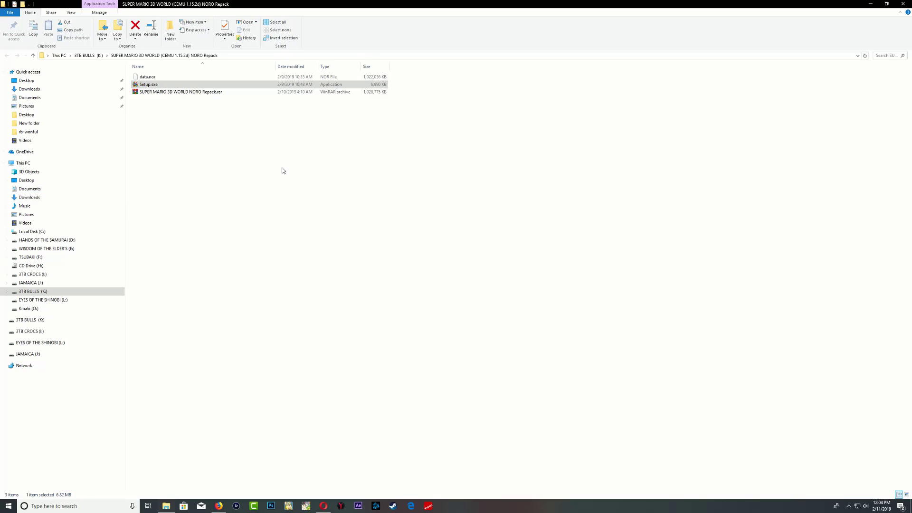
Browse File Explorer to C:\Program Files (x86)\NORO\SUPER MARIO 3D WORLD
{"action": "left_click", "coordinate": [26, 164]}
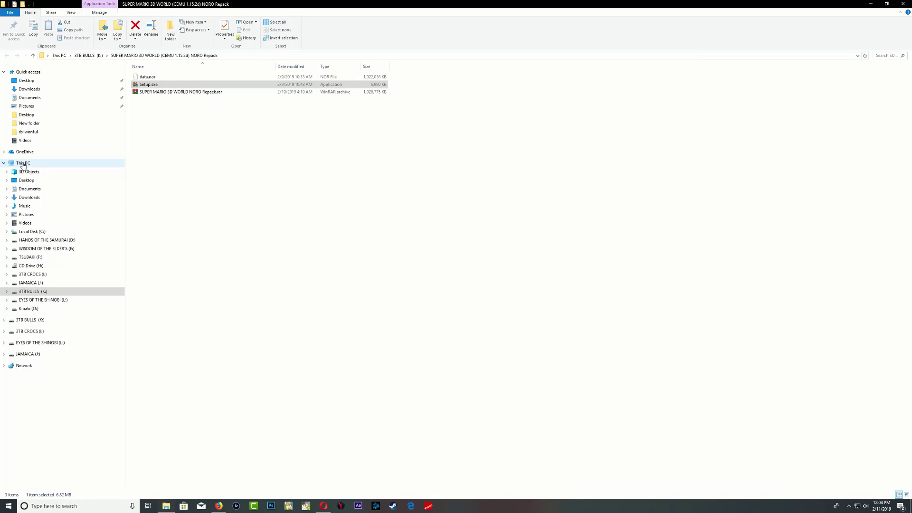
{"action": "double_click", "coordinate": [183, 120]}
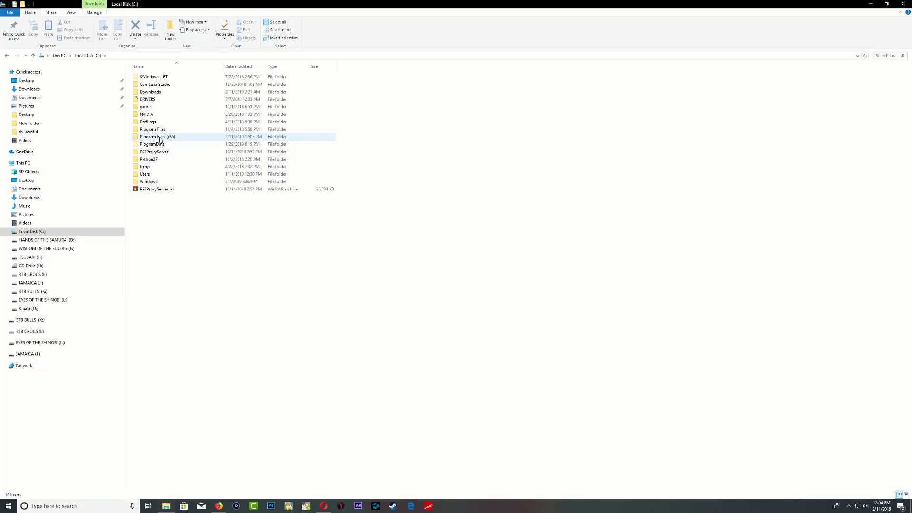
{"action": "double_click", "coordinate": [163, 139]}
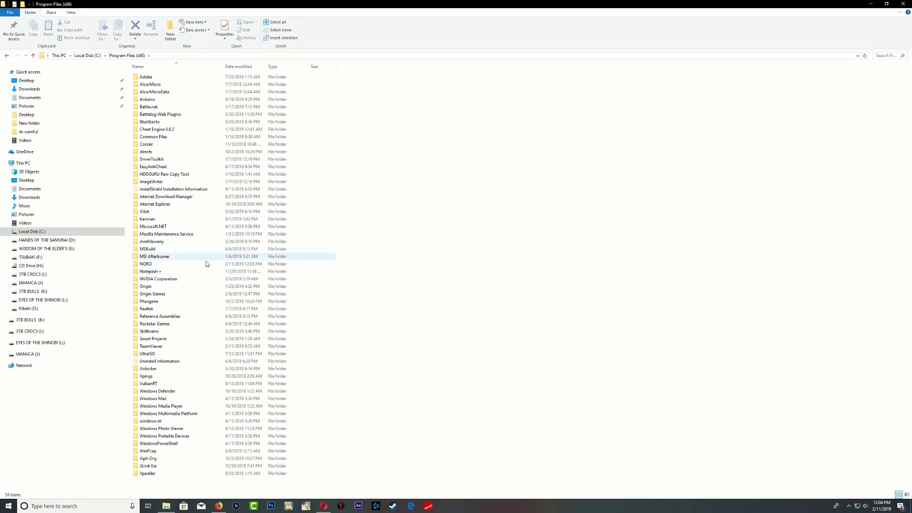
{"action": "left_click", "coordinate": [148, 268]}
{"action": "double_click", "coordinate": [148, 269]}
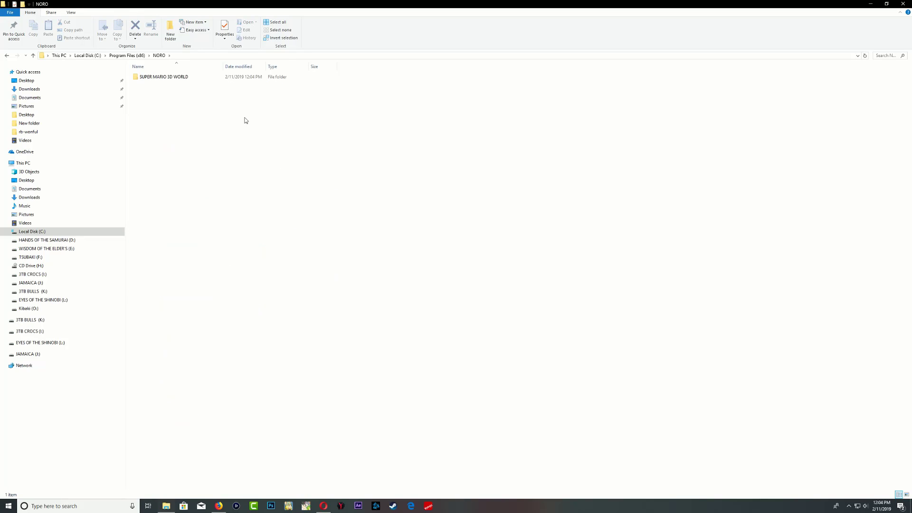
{"action": "double_click", "coordinate": [174, 81]}
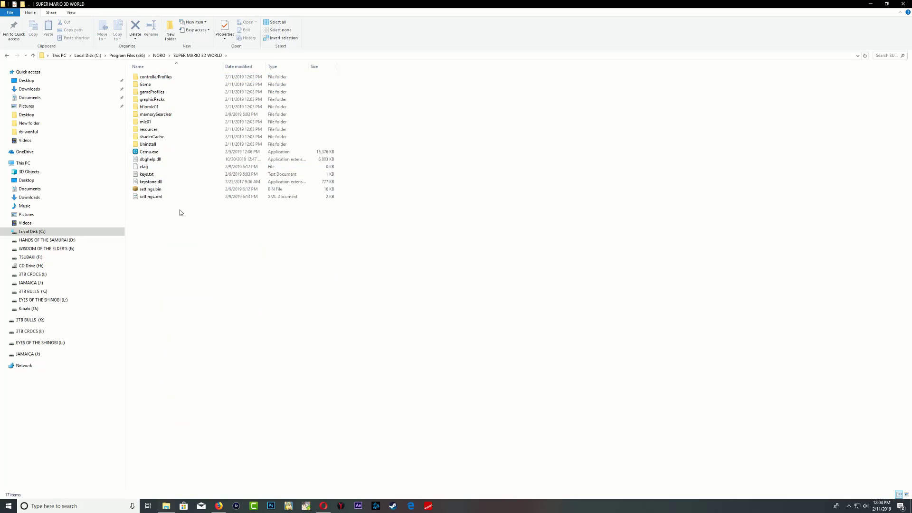
Pin Cemu.exe to the taskbar and look inside the Game\code folder
{"action": "right_click", "coordinate": [147, 154]}
{"action": "mouse_move", "coordinate": [167, 271]}
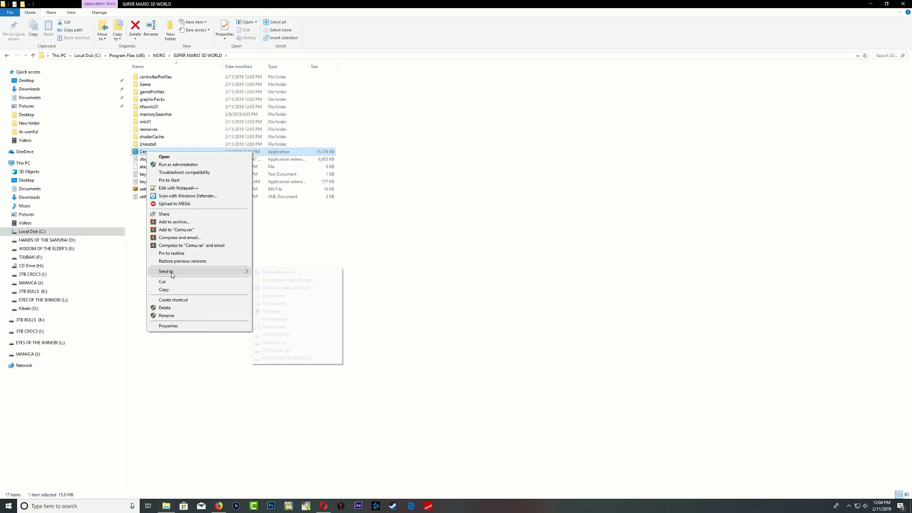
{"action": "left_click", "coordinate": [403, 297]}
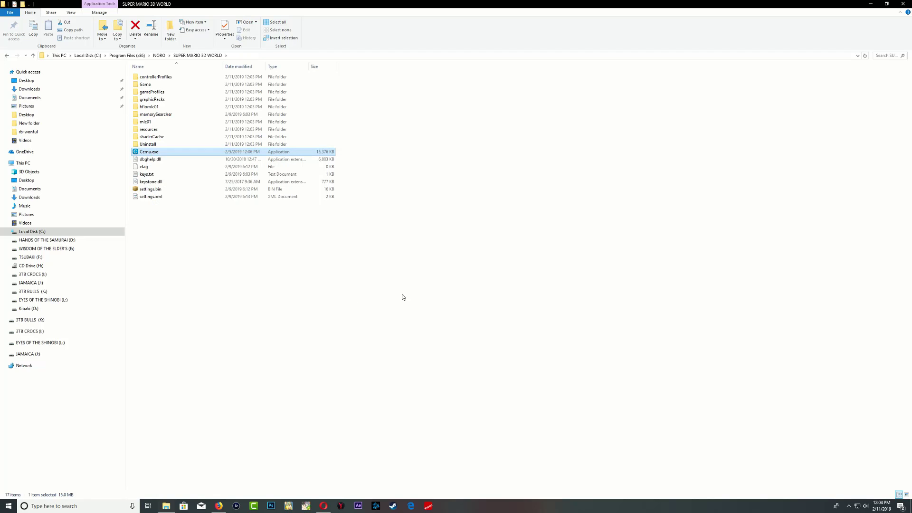
{"action": "left_click_drag", "start_coordinate": [147, 153], "coordinate": [444, 506]}
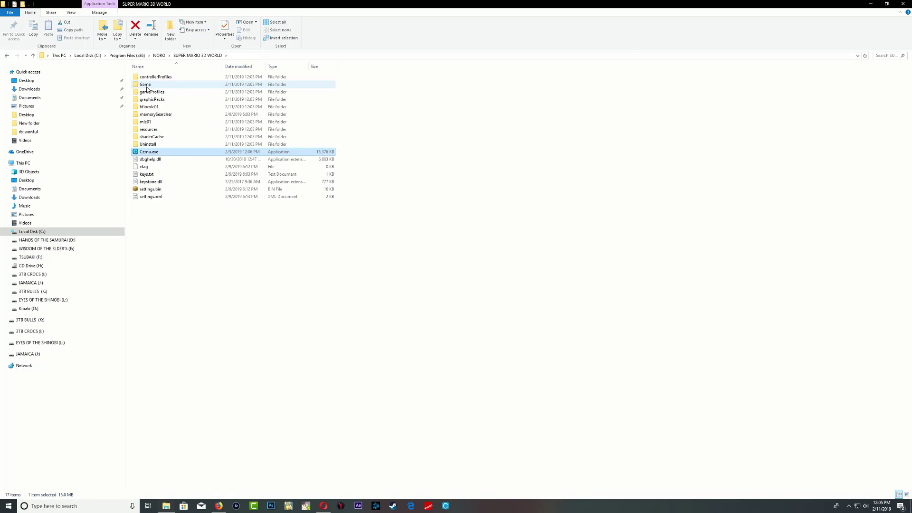
{"action": "double_click", "coordinate": [147, 86]}
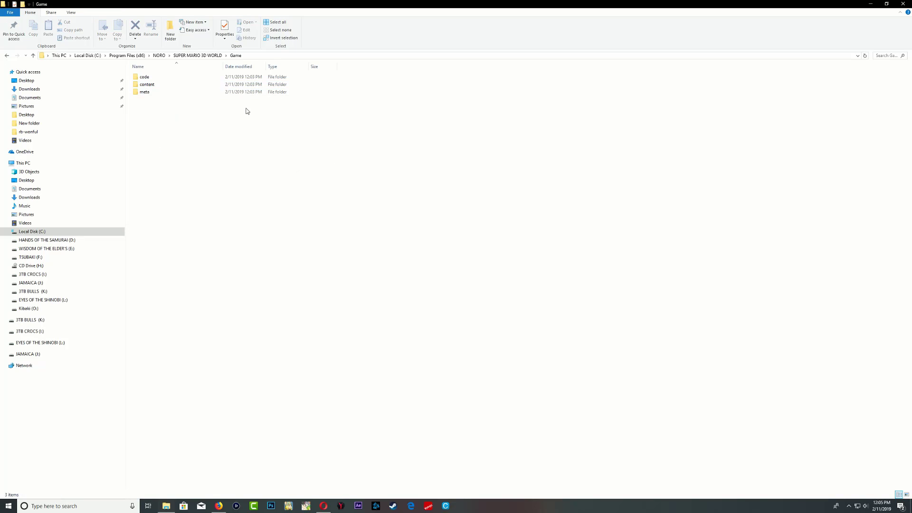
{"action": "double_click", "coordinate": [147, 77]}
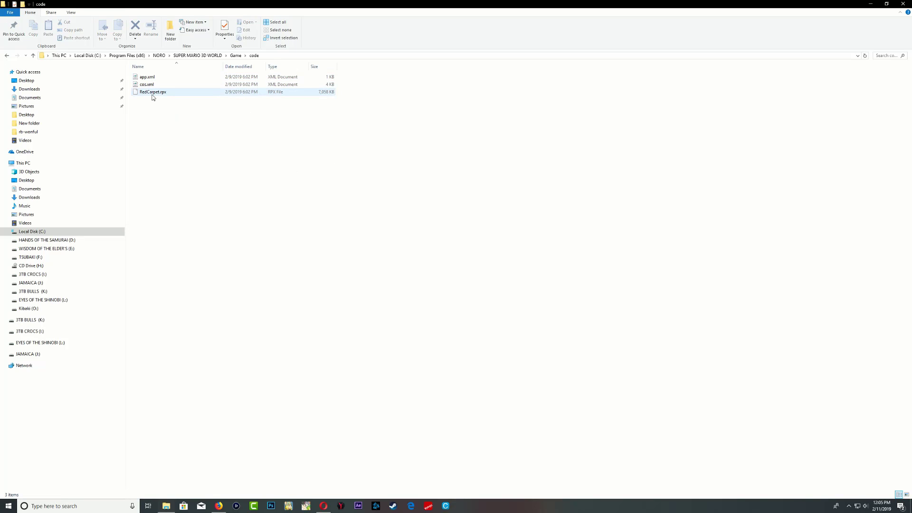
{"action": "key", "text": "BackSpace"}
{"action": "key", "text": "BackSpace"}
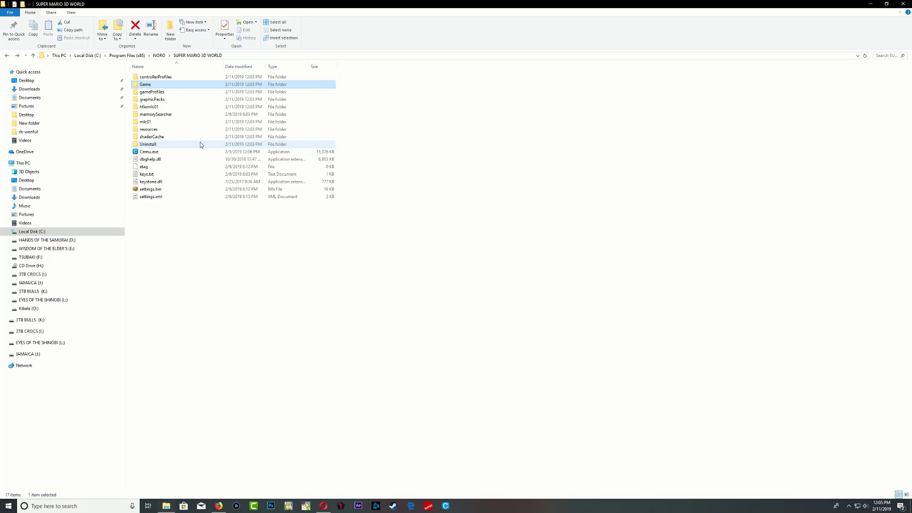
Start Cemu from its pinned taskbar icon, reposition its window, and choose File > Load
{"action": "left_click", "coordinate": [445, 506]}
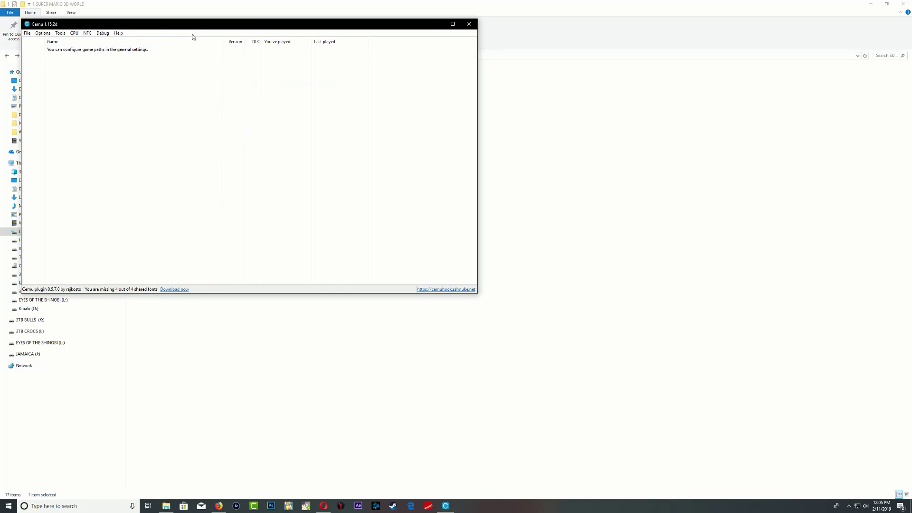
{"action": "left_click_drag", "start_coordinate": [189, 28], "coordinate": [485, 179]}
{"action": "left_click", "coordinate": [145, 86]}
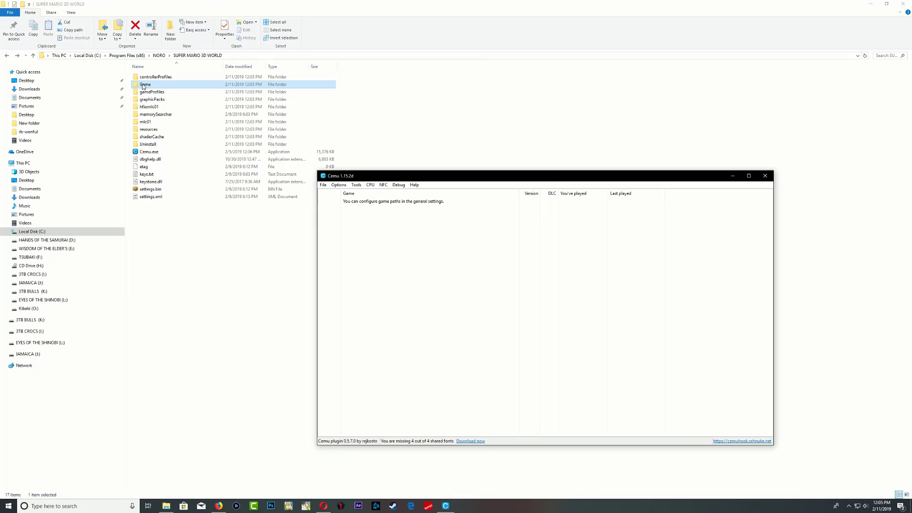
{"action": "left_click", "coordinate": [322, 185]}
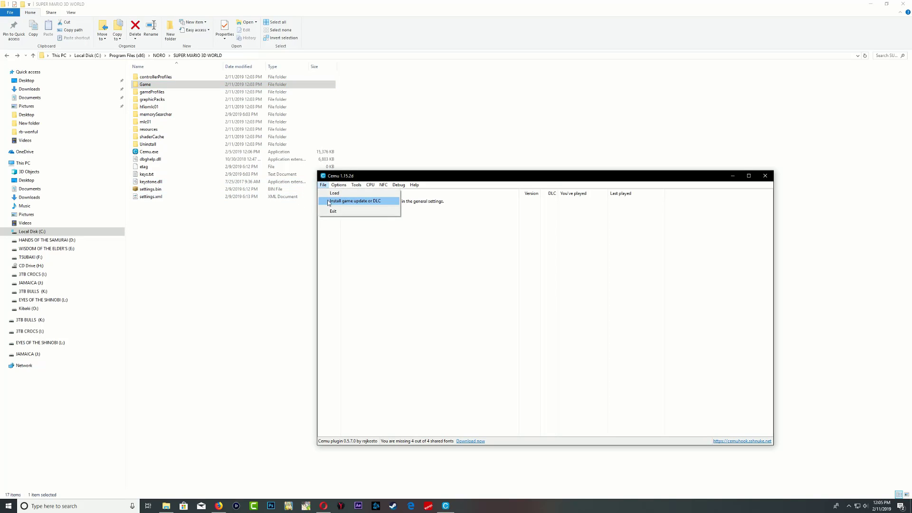
{"action": "left_click", "coordinate": [333, 193]}
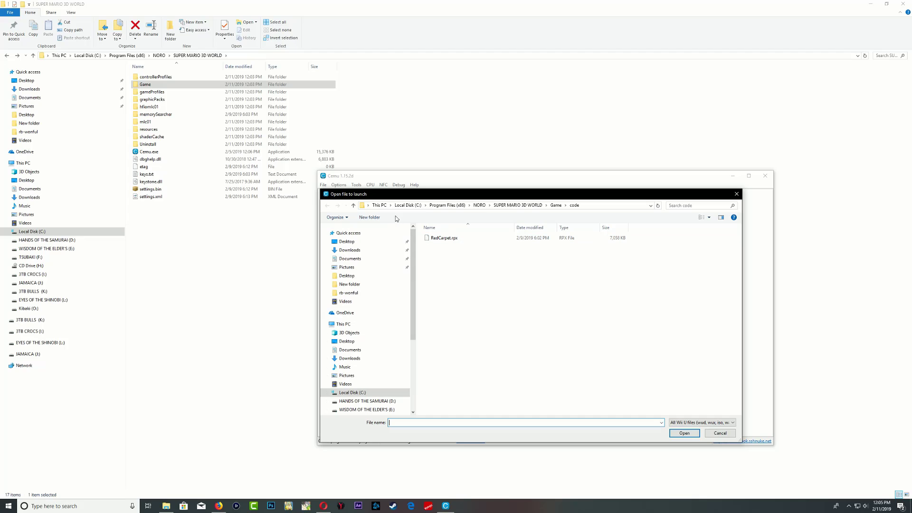
Open RedCarpet.rpx from C:\Program Files (x86)\NORO\SUPER MARIO 3D WORLD\Game\code
{"action": "left_click", "coordinate": [380, 205]}
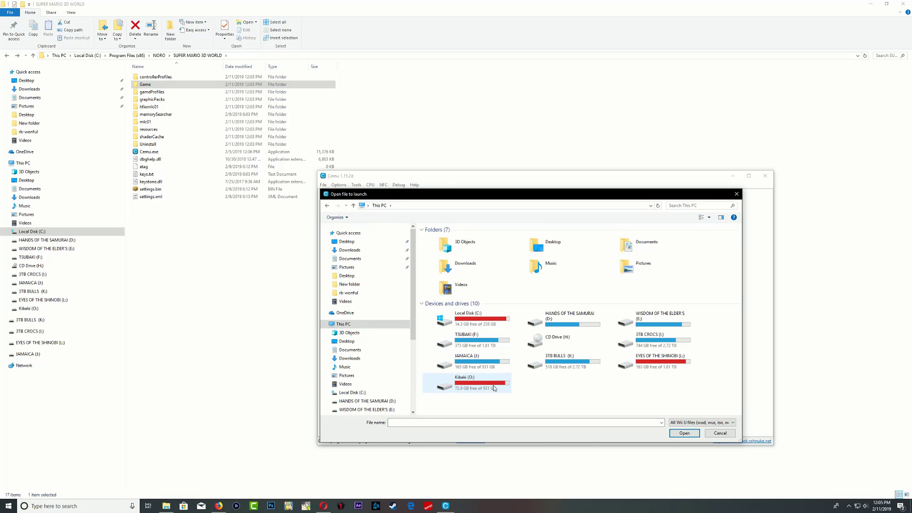
{"action": "double_click", "coordinate": [478, 323]}
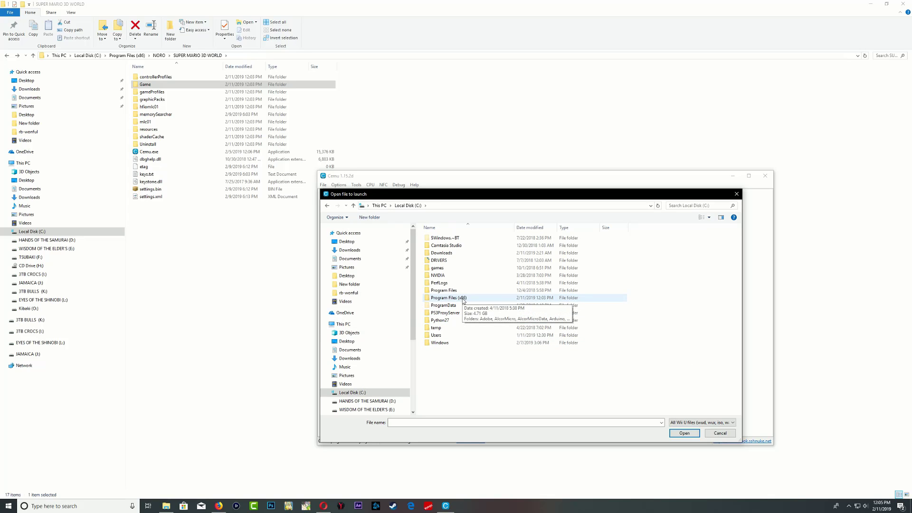
{"action": "double_click", "coordinate": [462, 299]}
{"action": "scroll", "coordinate": [456, 360], "scroll_direction": "down", "scroll_amount": 3}
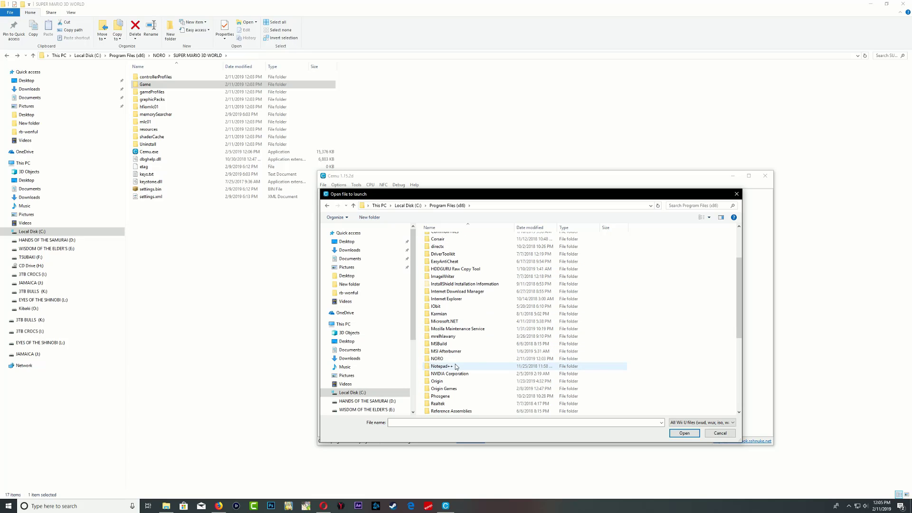
{"action": "double_click", "coordinate": [439, 360]}
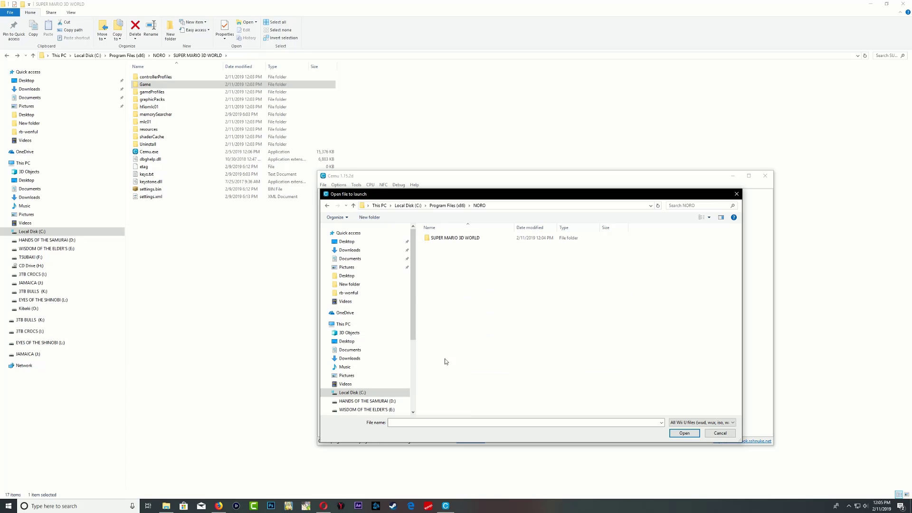
{"action": "double_click", "coordinate": [446, 239]}
{"action": "double_click", "coordinate": [436, 245]}
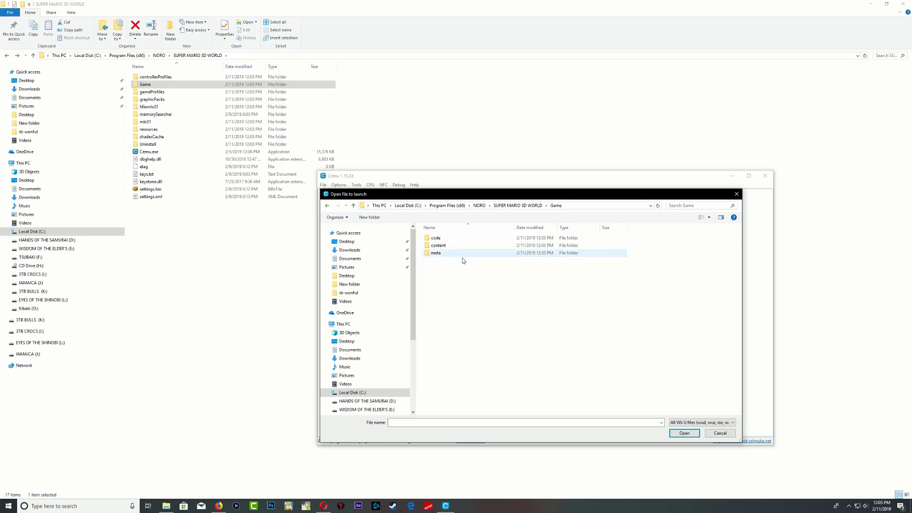
{"action": "double_click", "coordinate": [440, 239]}
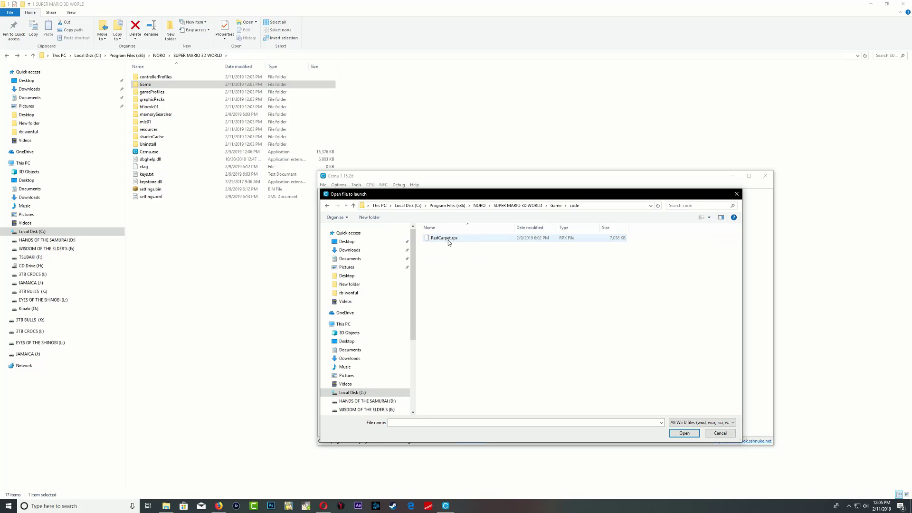
{"action": "left_click", "coordinate": [449, 240]}
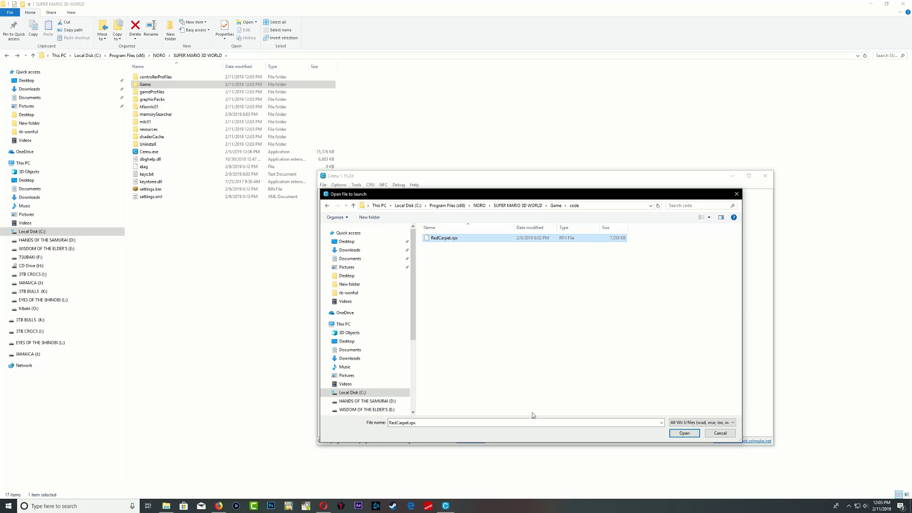
{"action": "left_click", "coordinate": [684, 434]}
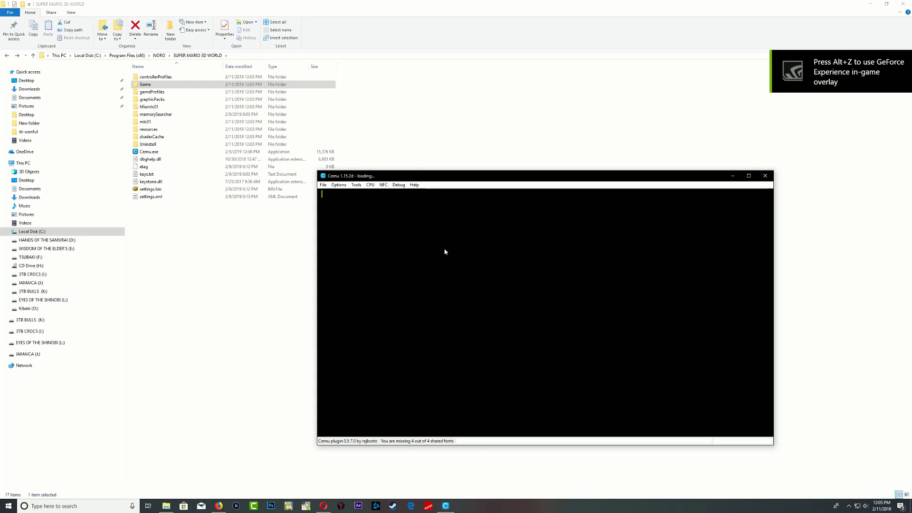